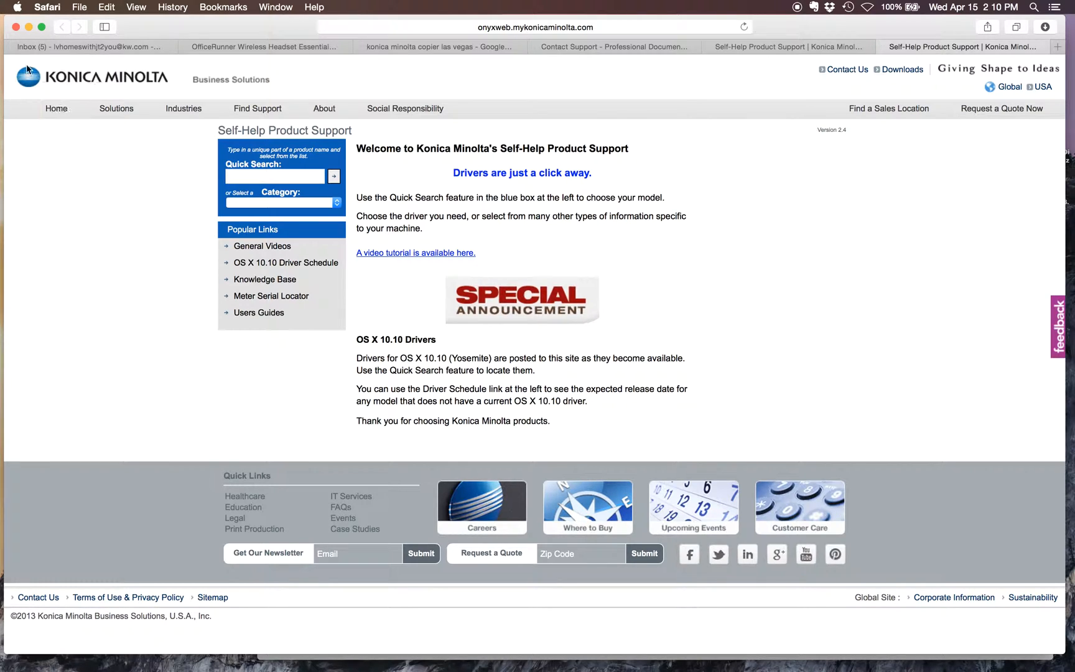
- Open the Printers & Scanners preferences in System Preferences and start adding a new printer by IP
click(18, 8)
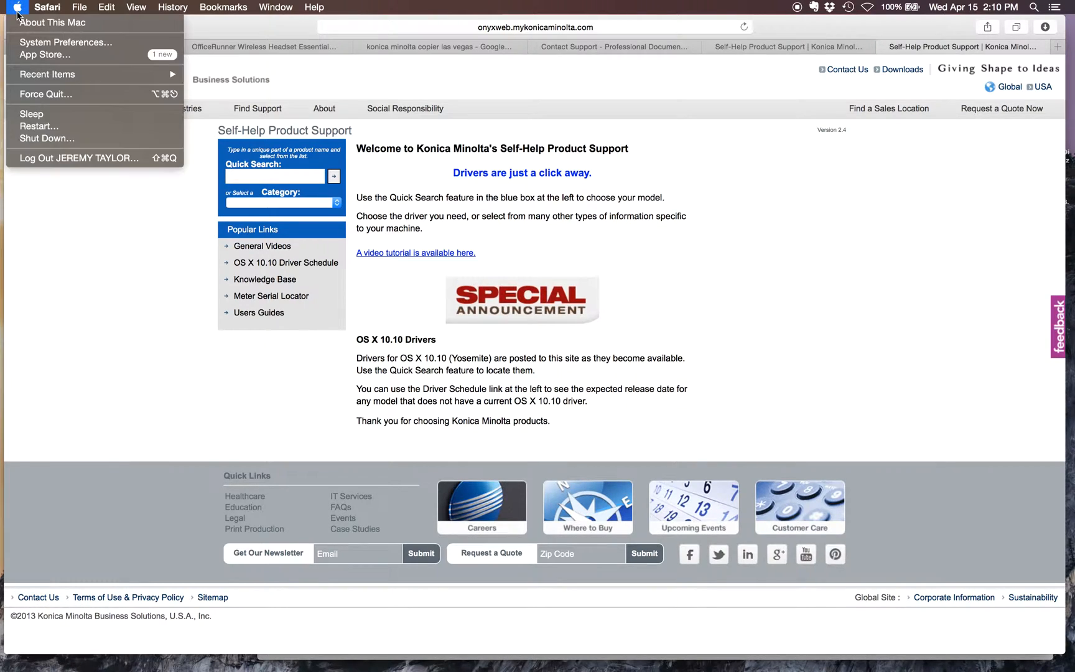
click(30, 44)
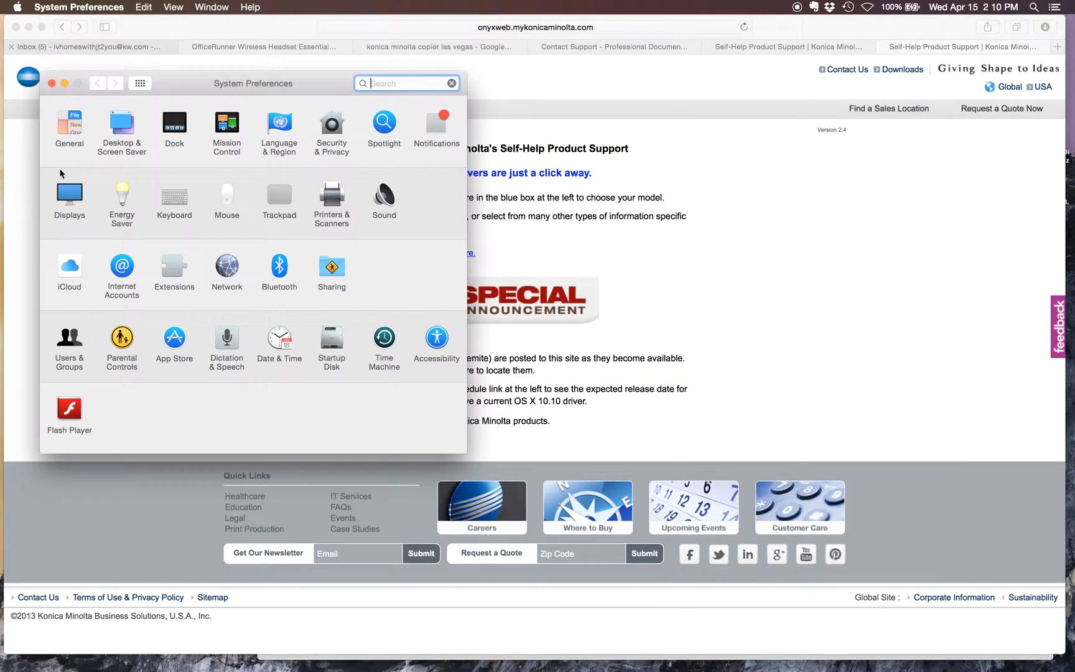
mouse_move(411, 669)
click(334, 198)
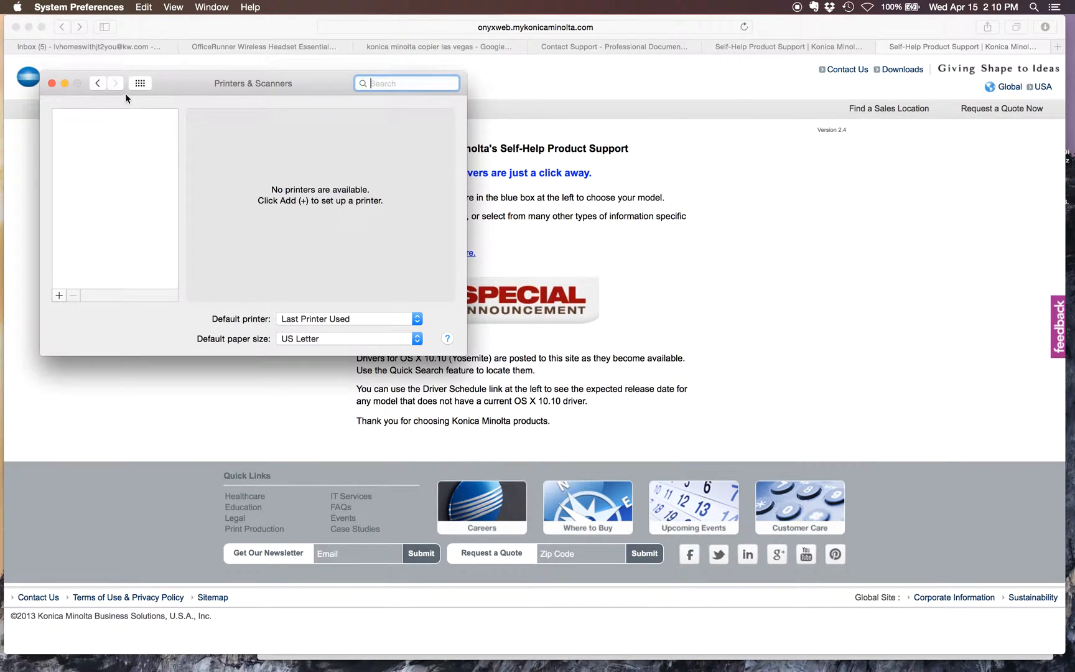
click(60, 297)
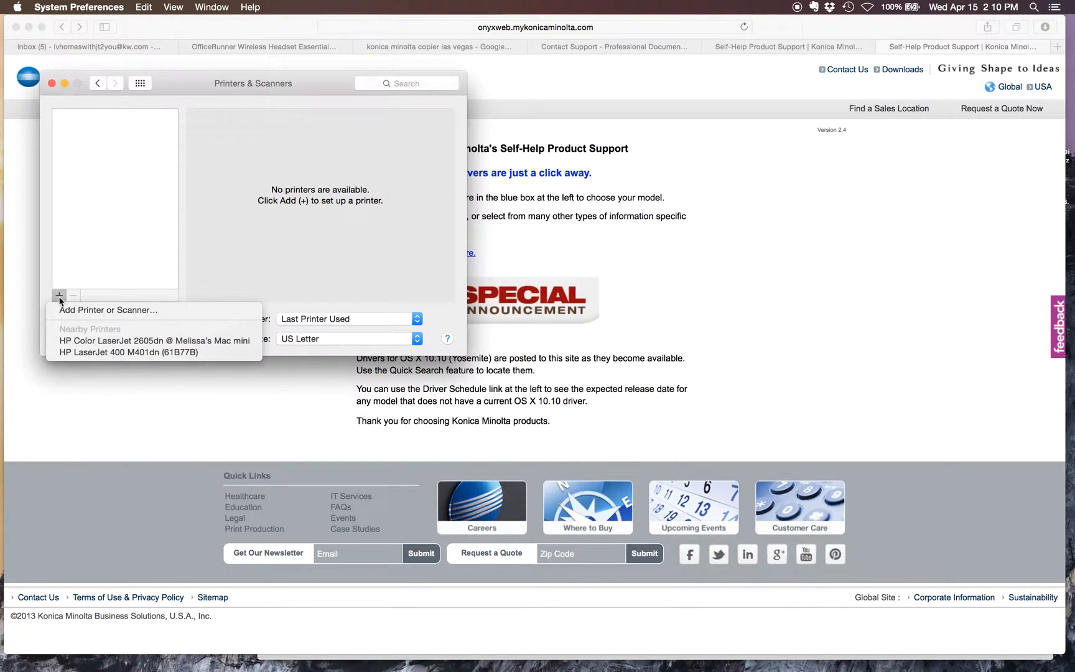
click(67, 310)
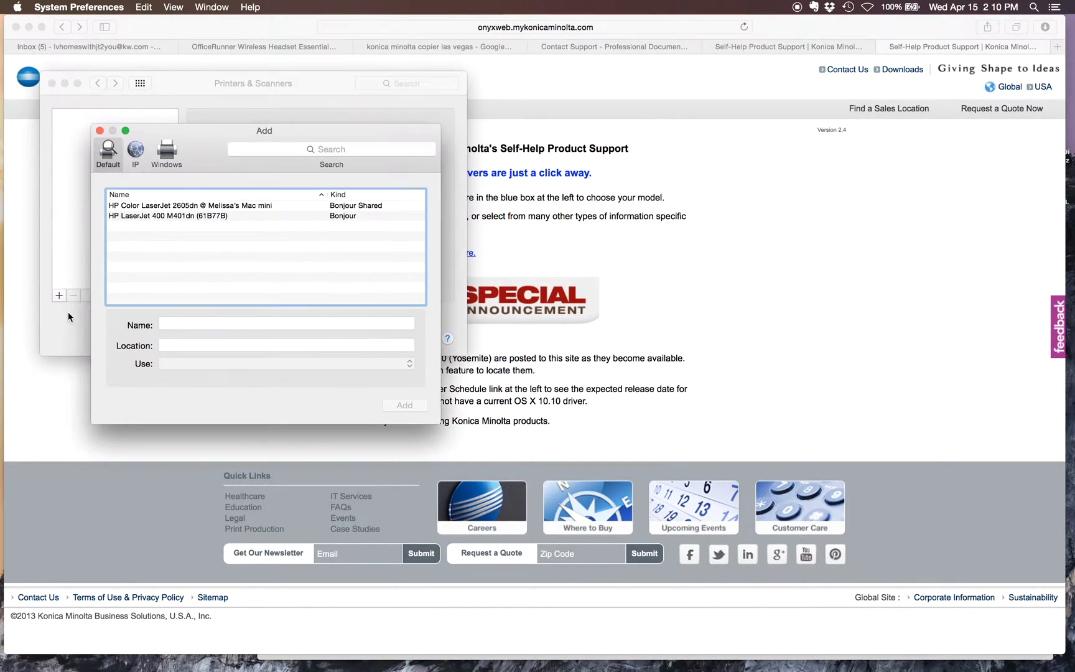
click(136, 150)
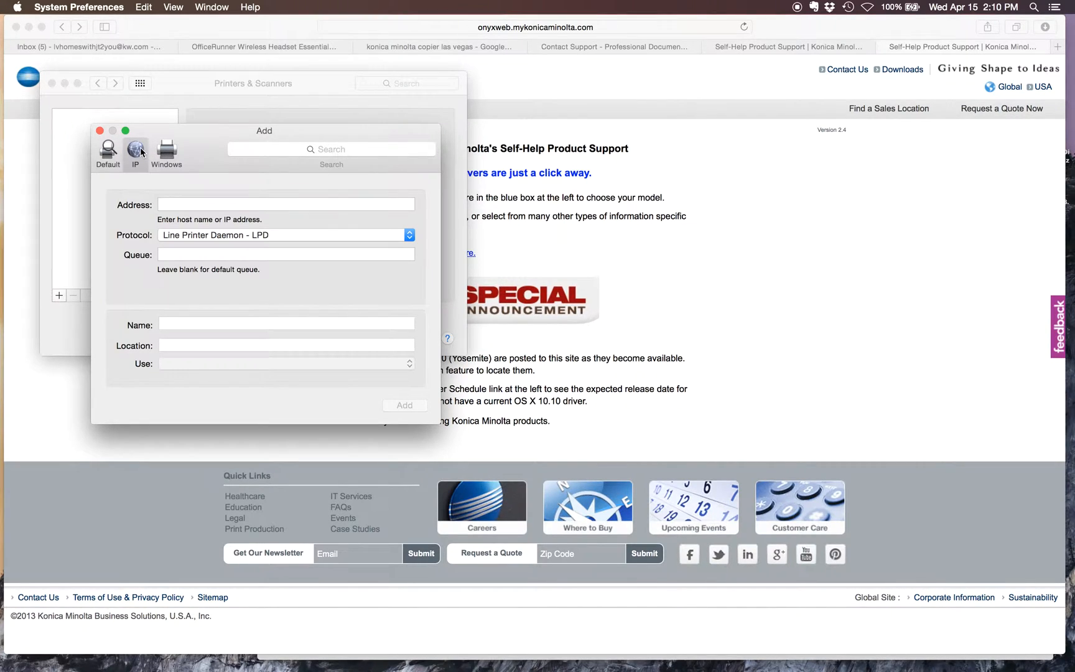
- Set the printer's address to 192.168.10.32, keeping the Line Printer Daemon - LPD protocol
click(212, 205)
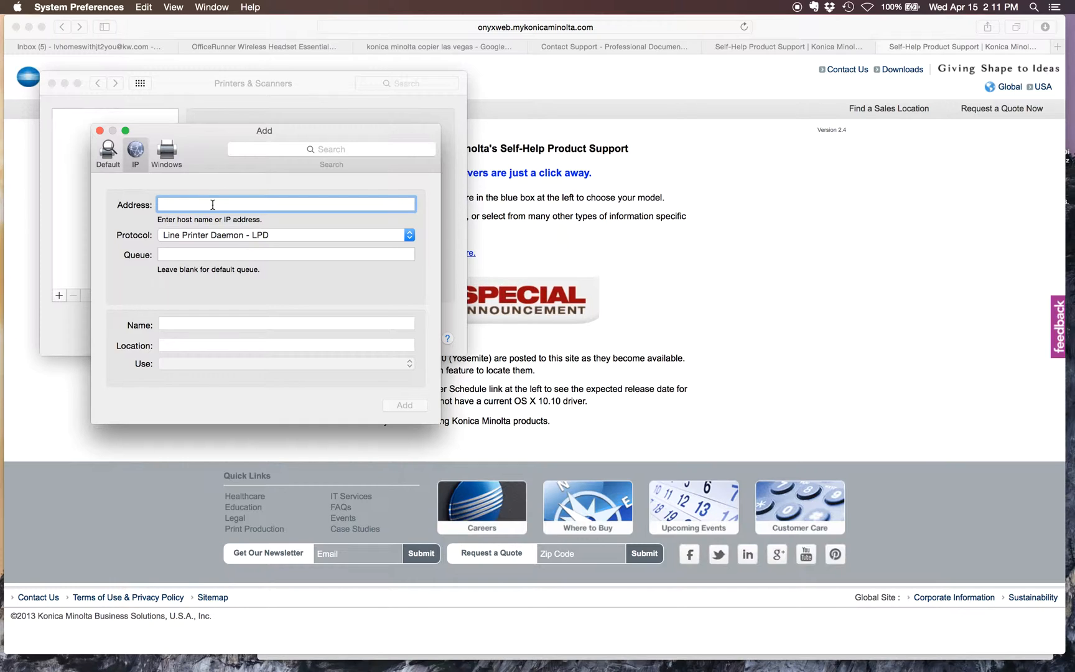
text(1)
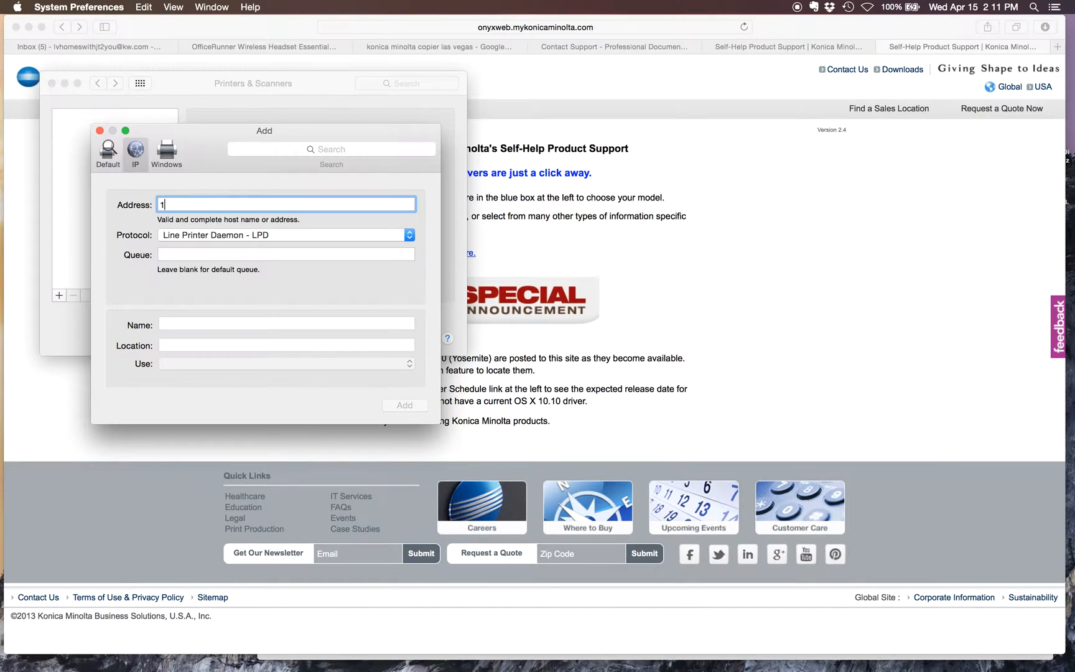
text(92)
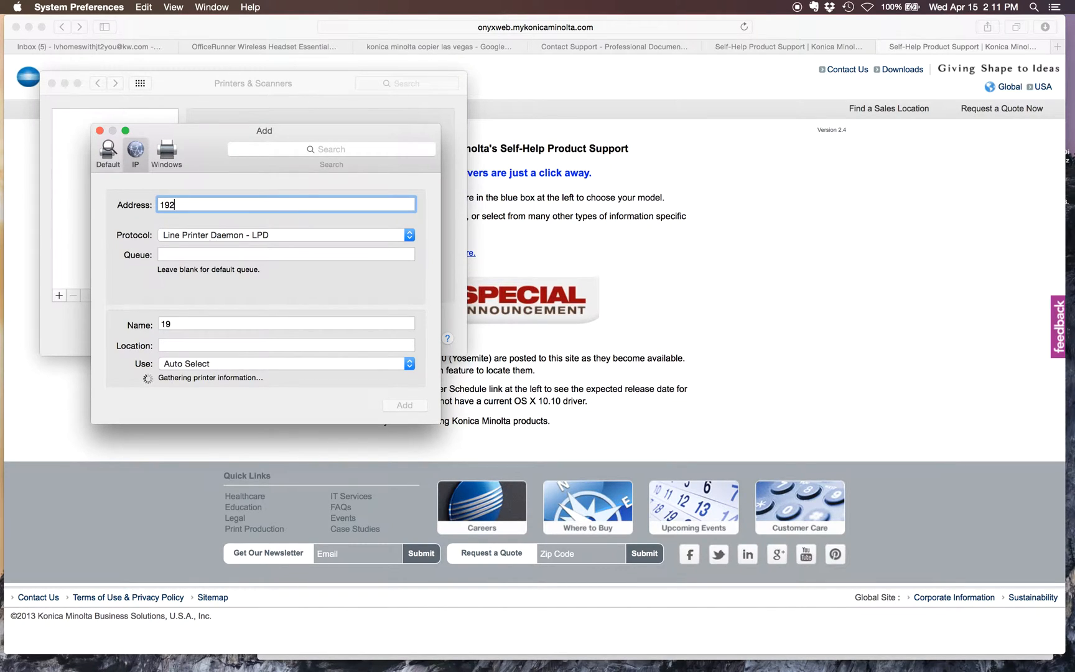
text(.168)
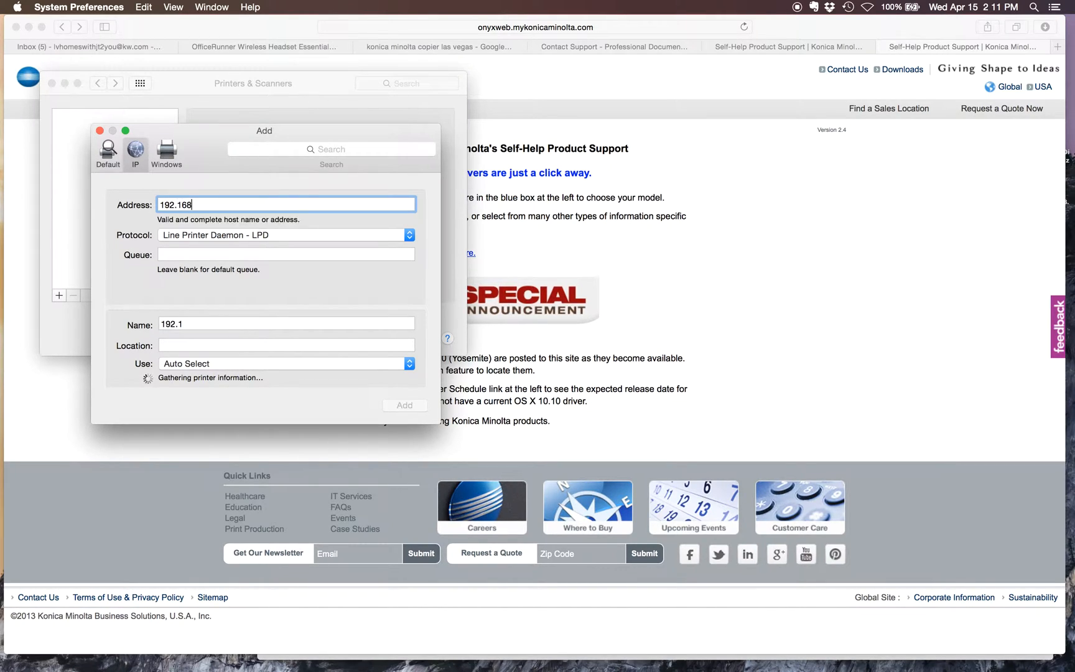
text(.10.32)
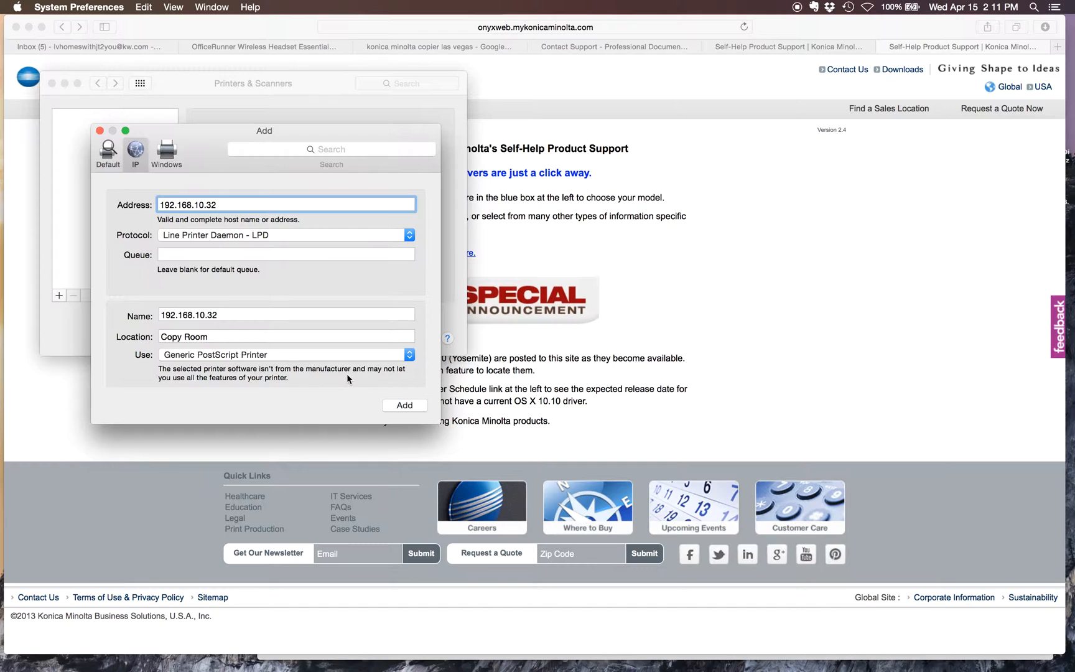
click(280, 235)
click(278, 234)
- Assign the KONICA MINOLTA C454e PS printer software and add the printer, accepting its offered hardware options
click(286, 356)
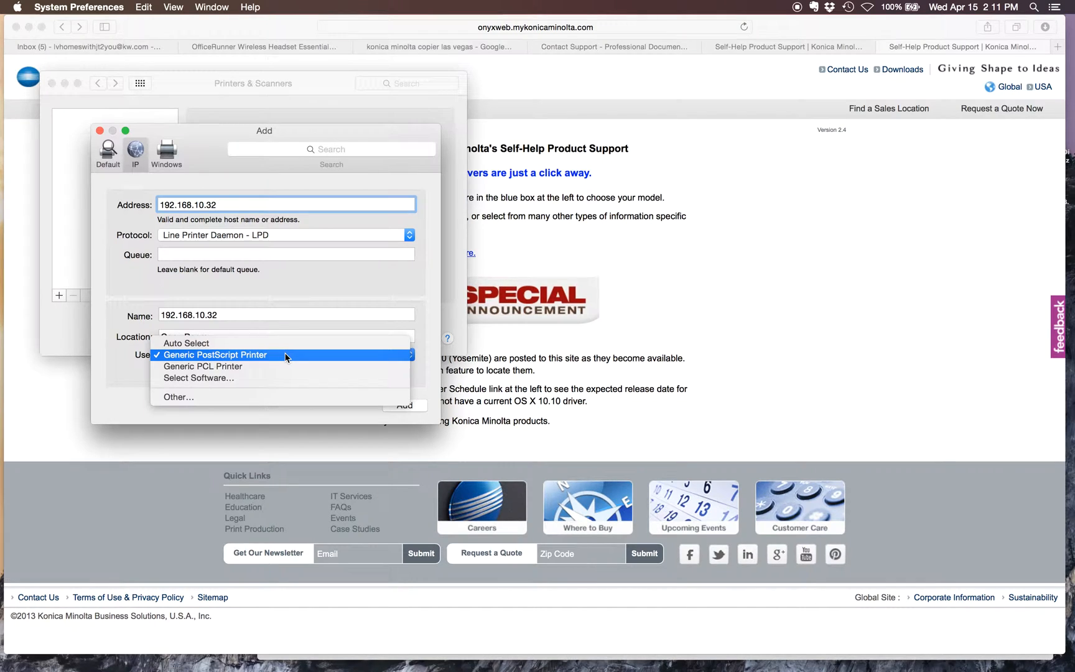
click(278, 379)
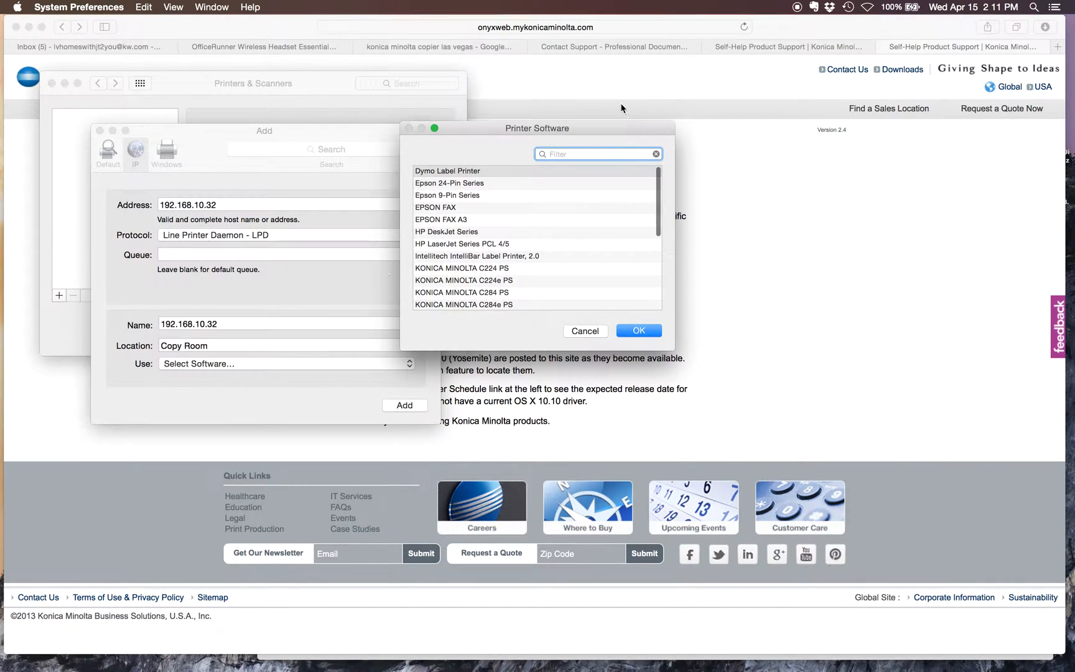
text(Koni)
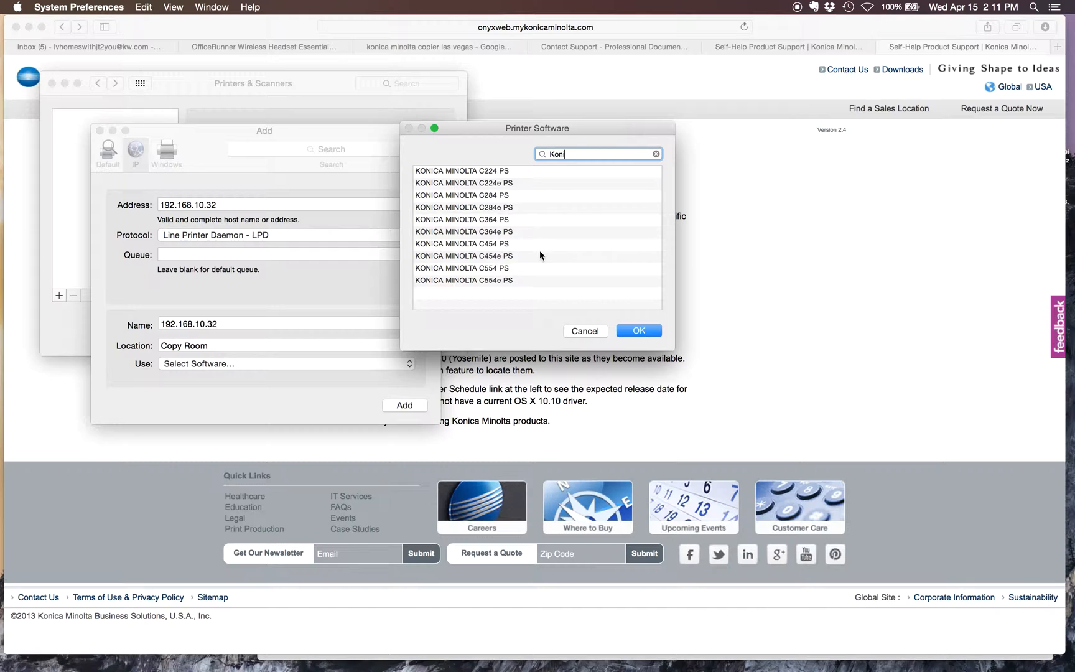
click(484, 257)
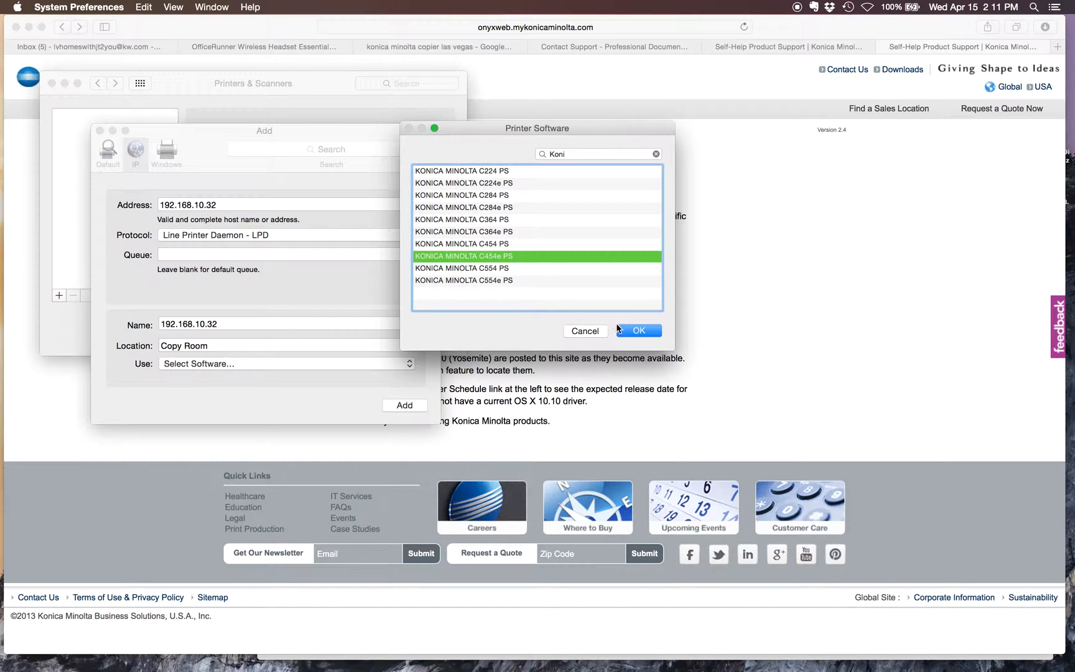
click(644, 332)
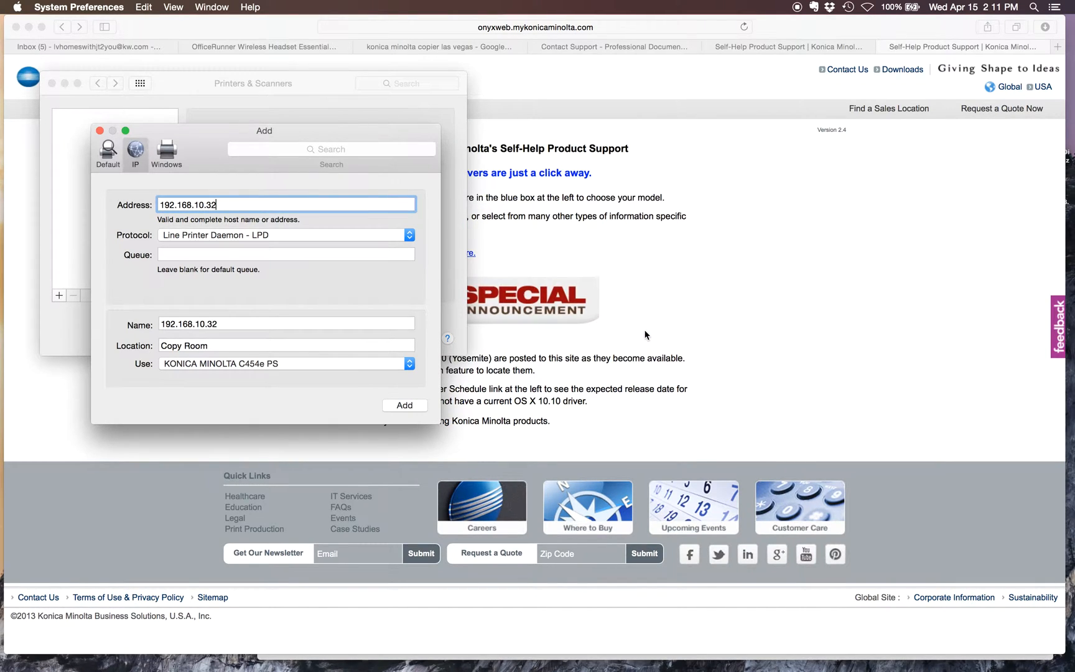
click(412, 408)
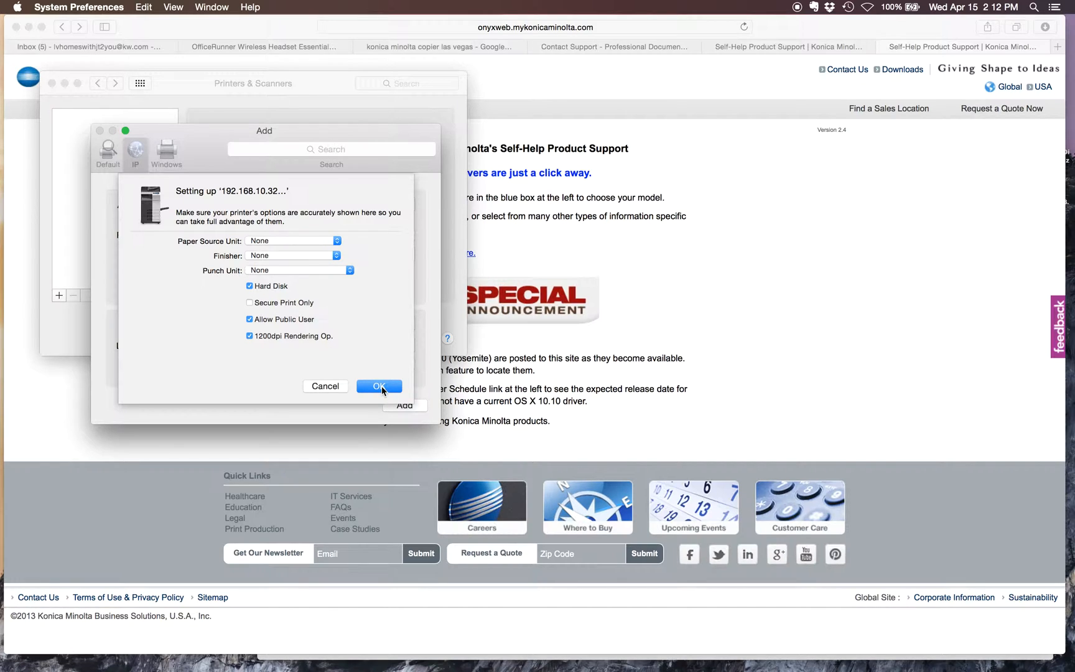
click(379, 386)
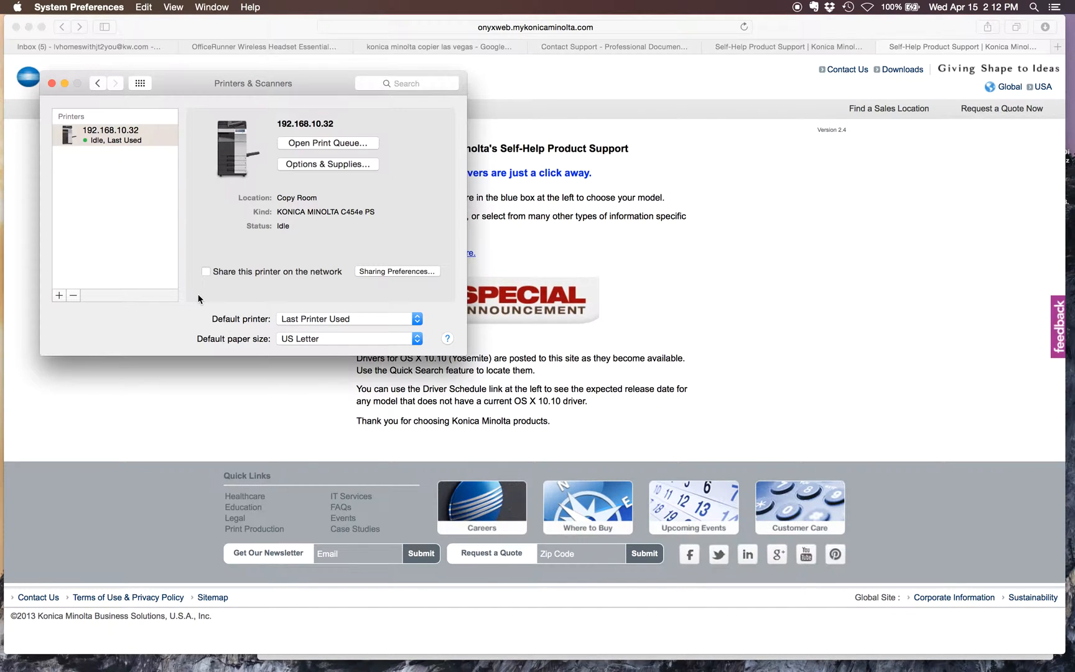
- Switch to Safari, start printing the support page with full print details, and show the Output Method settings
click(711, 256)
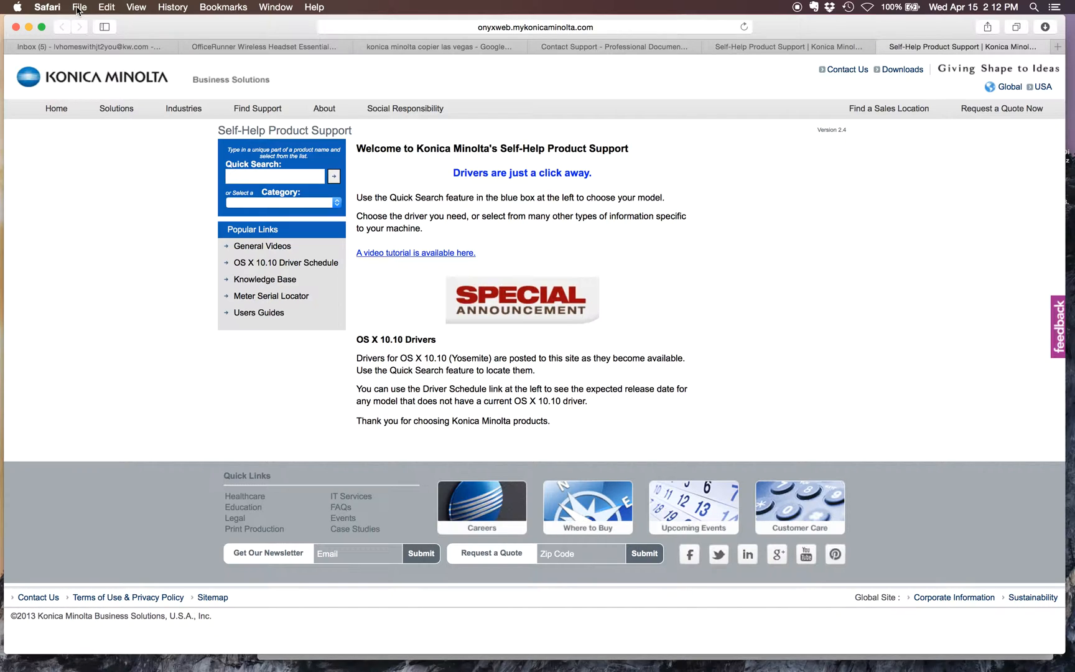
click(79, 8)
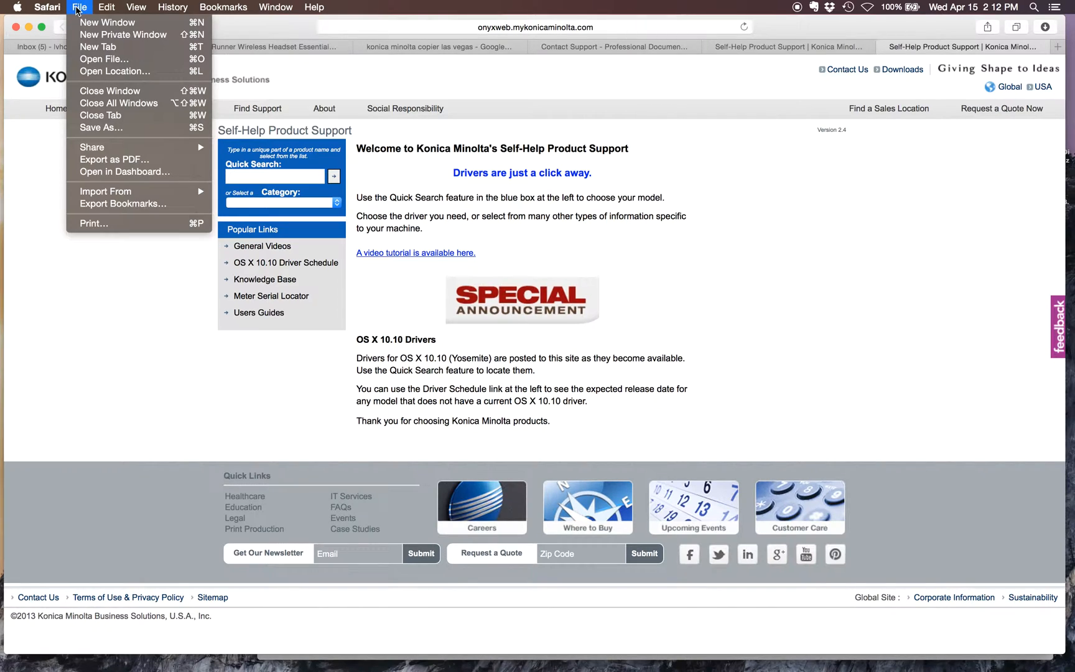
click(102, 225)
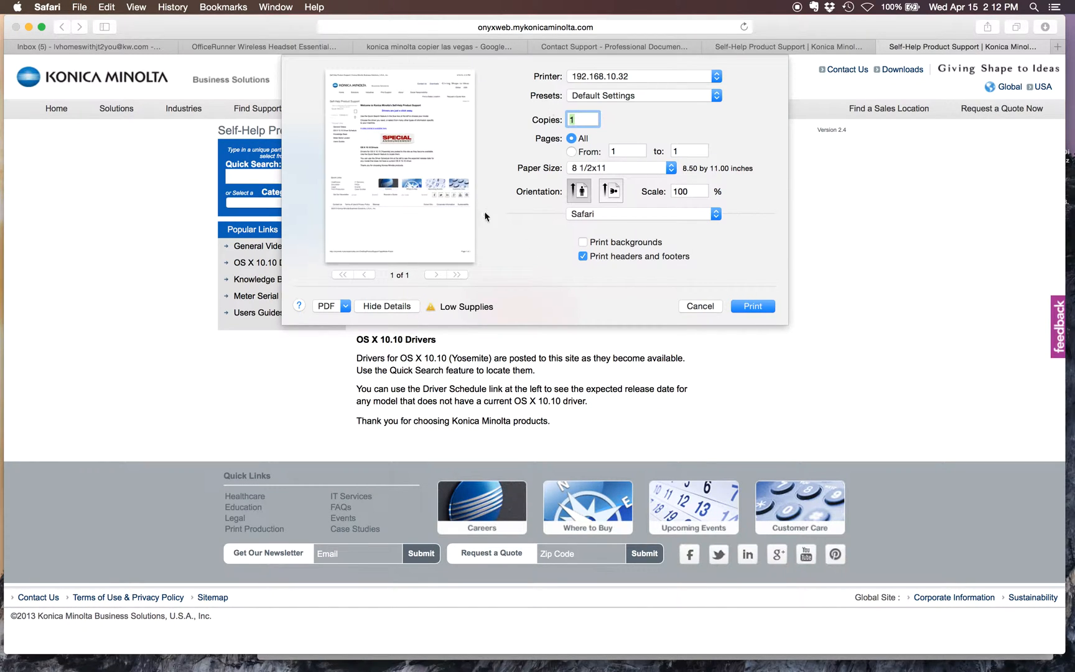
click(383, 311)
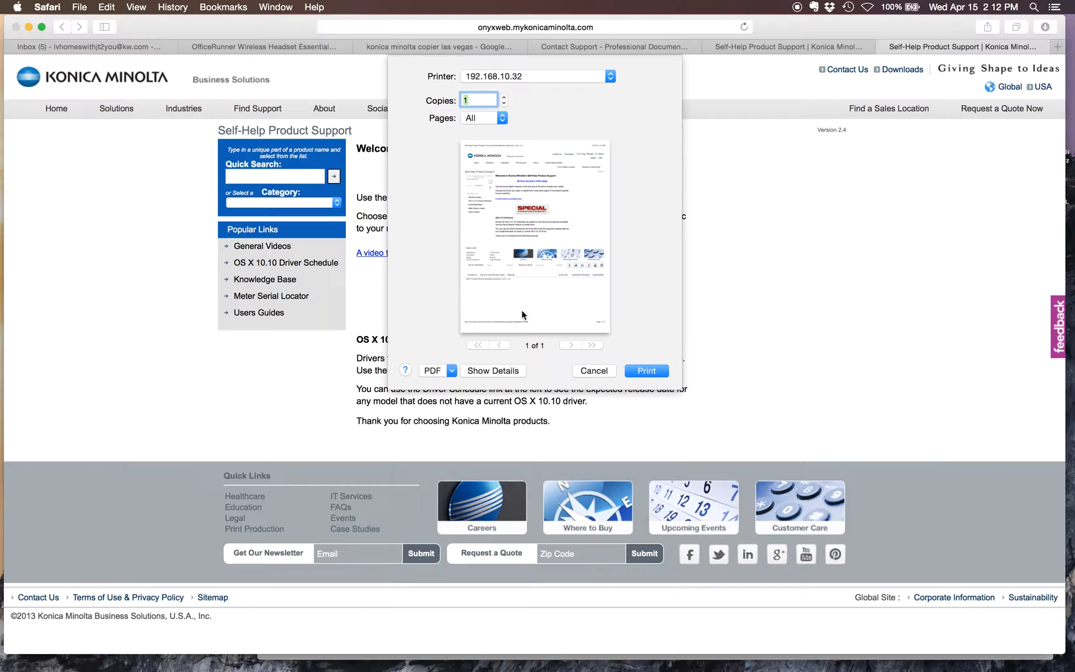
click(489, 371)
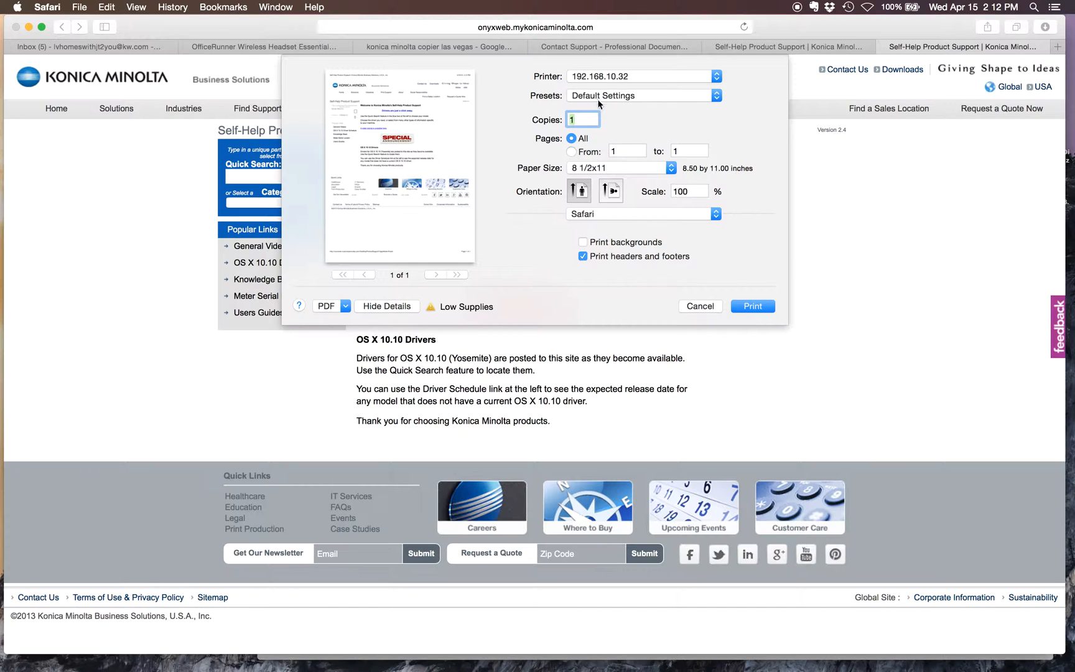
click(702, 214)
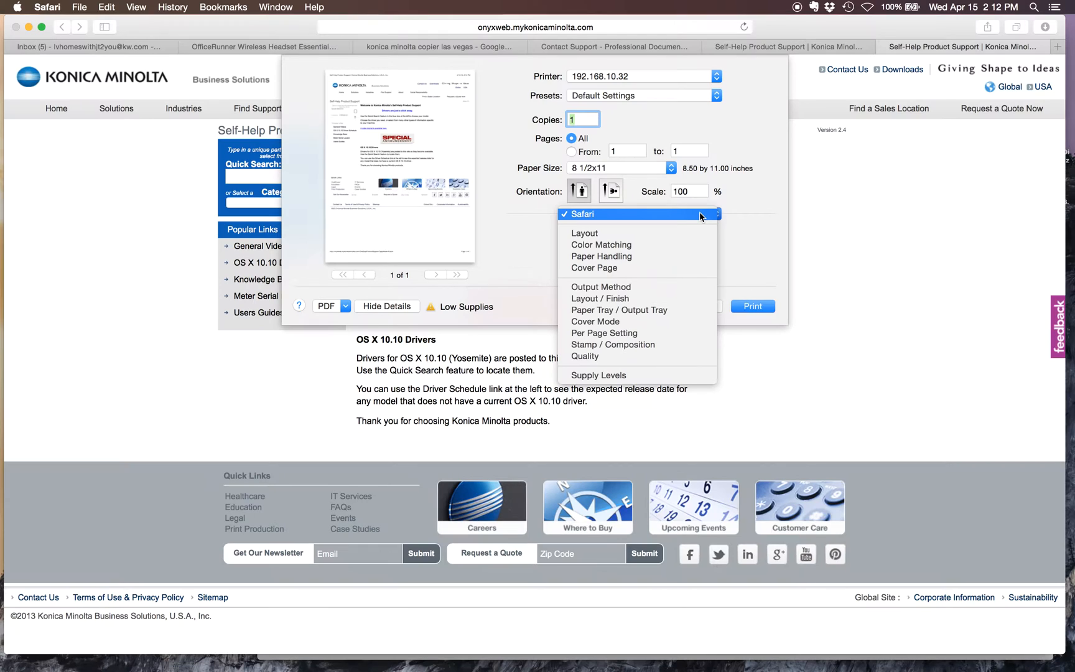
click(693, 290)
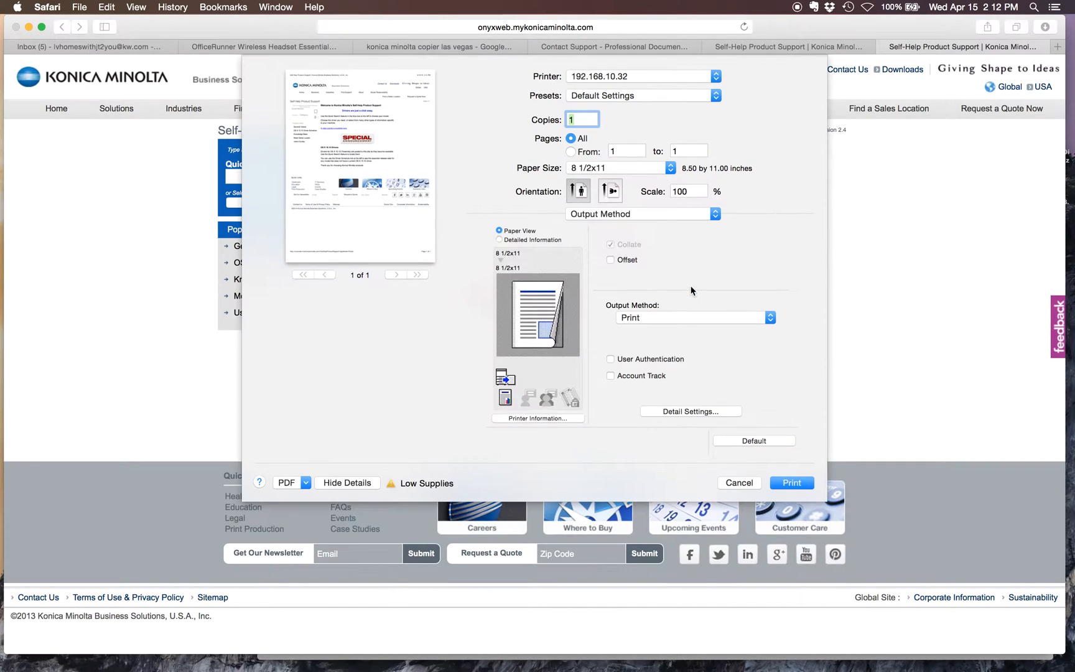
- Enable Account Track for the print job
click(610, 376)
click(680, 411)
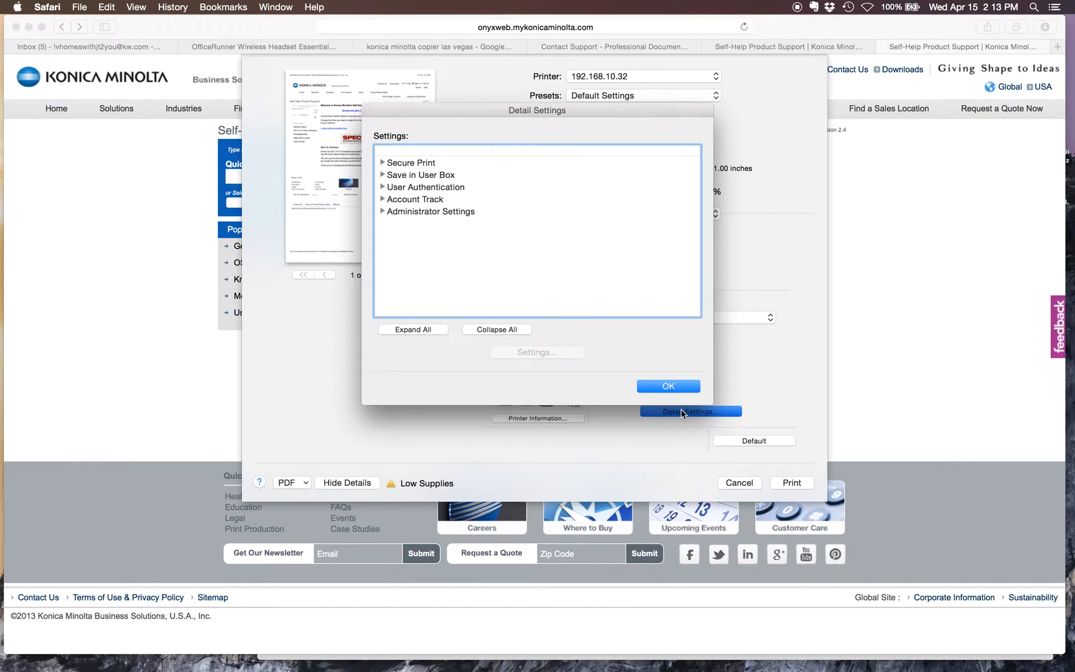
click(668, 387)
click(609, 375)
- Open the Account Track password entry in the detail settings and accept the stored department password and save options
click(665, 411)
click(383, 188)
click(383, 187)
click(383, 198)
double_click(427, 223)
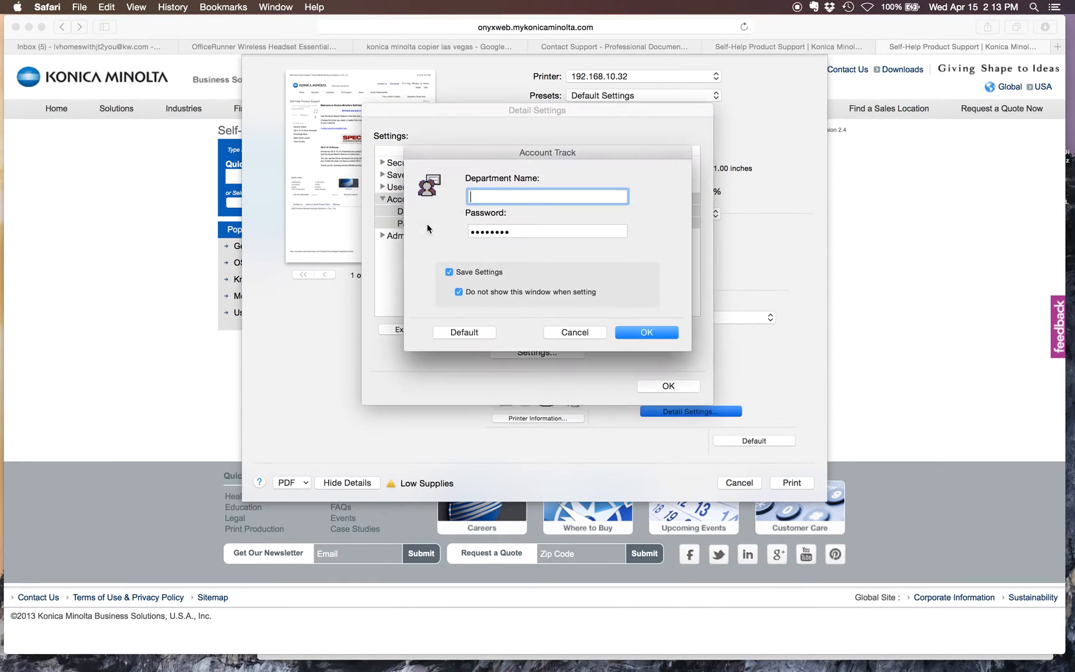
key(Tab)
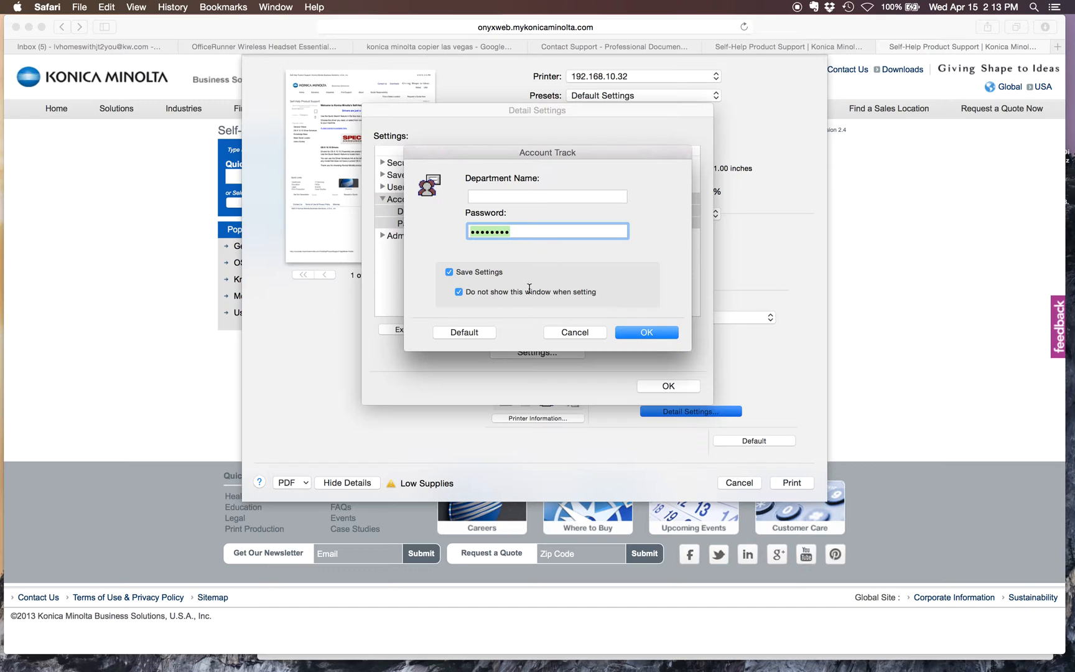
click(650, 334)
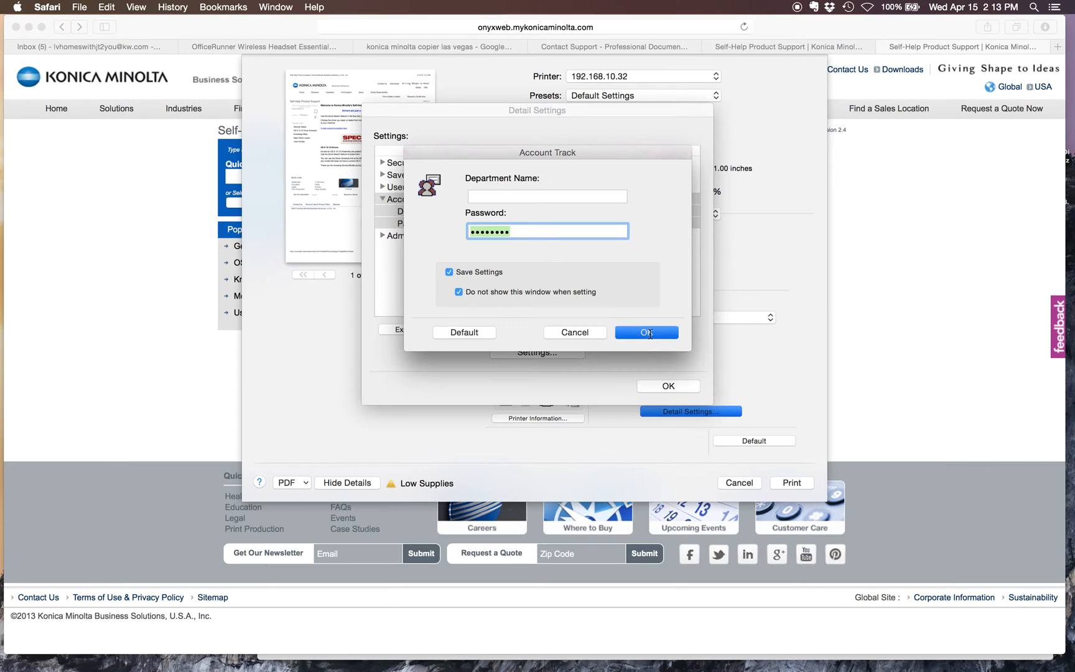
click(666, 385)
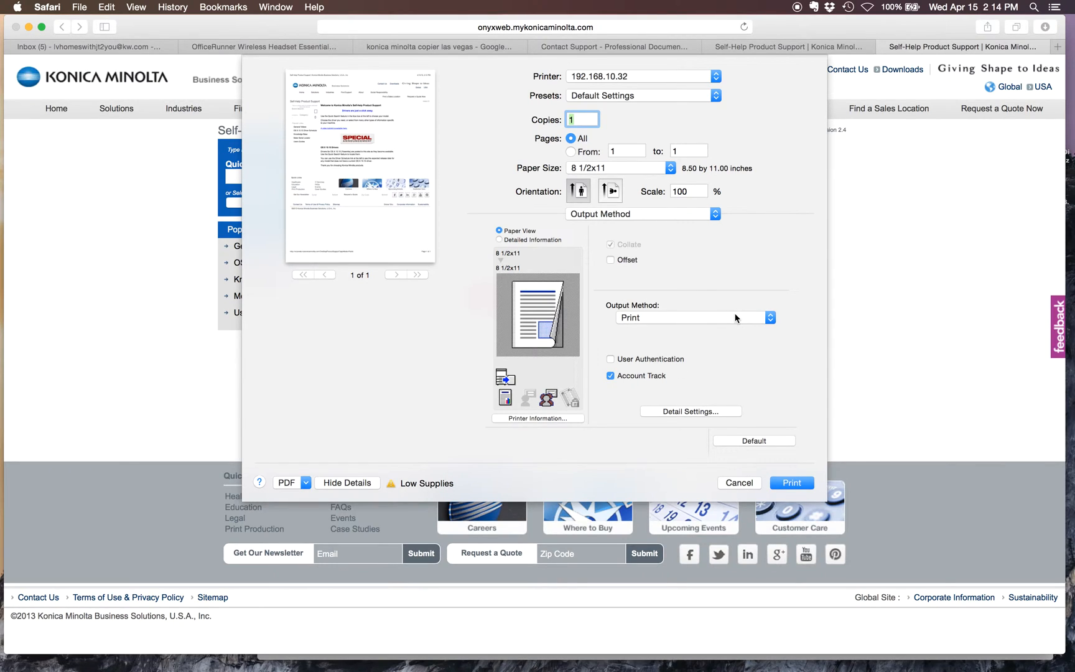
- Set the print type to 1-Sided in the Layout / Finish settings
click(701, 214)
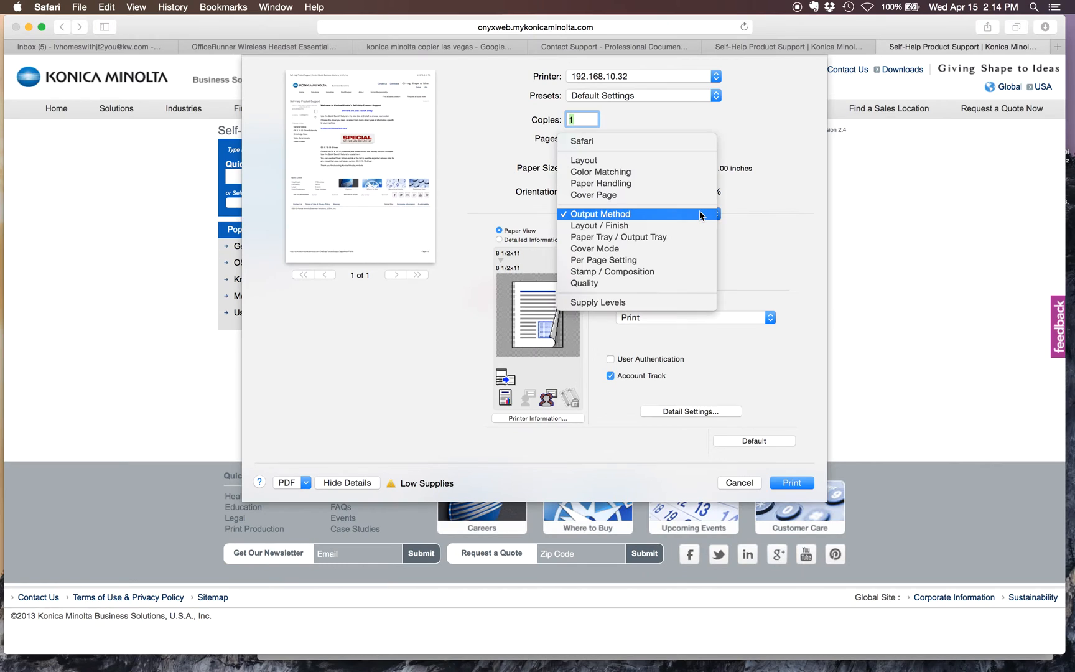
click(695, 225)
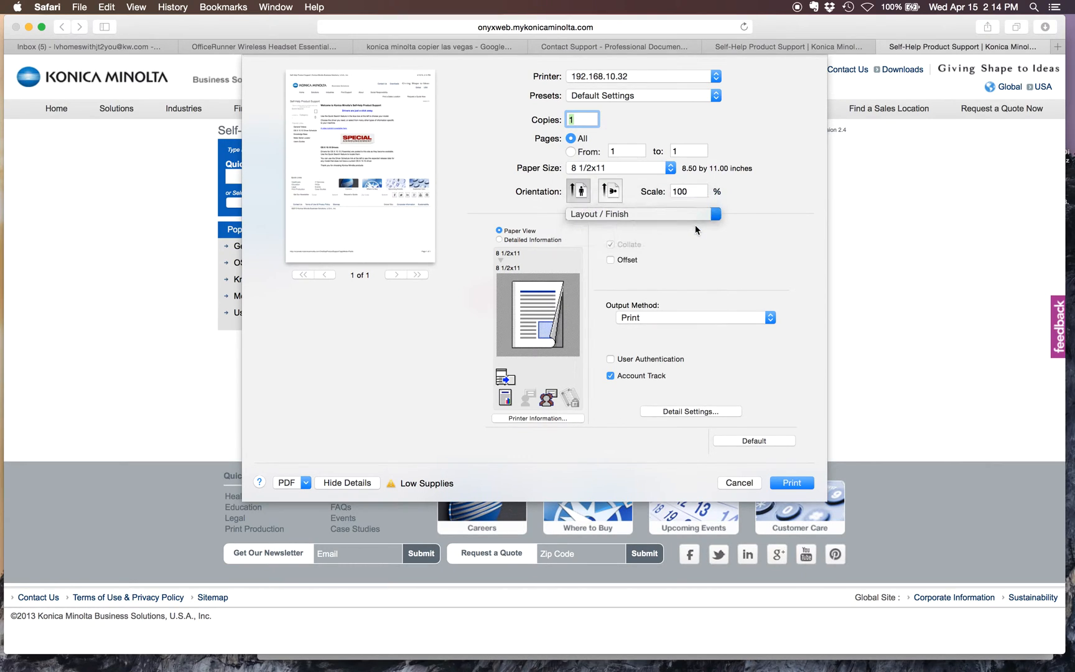
click(690, 262)
click(690, 262)
click(690, 261)
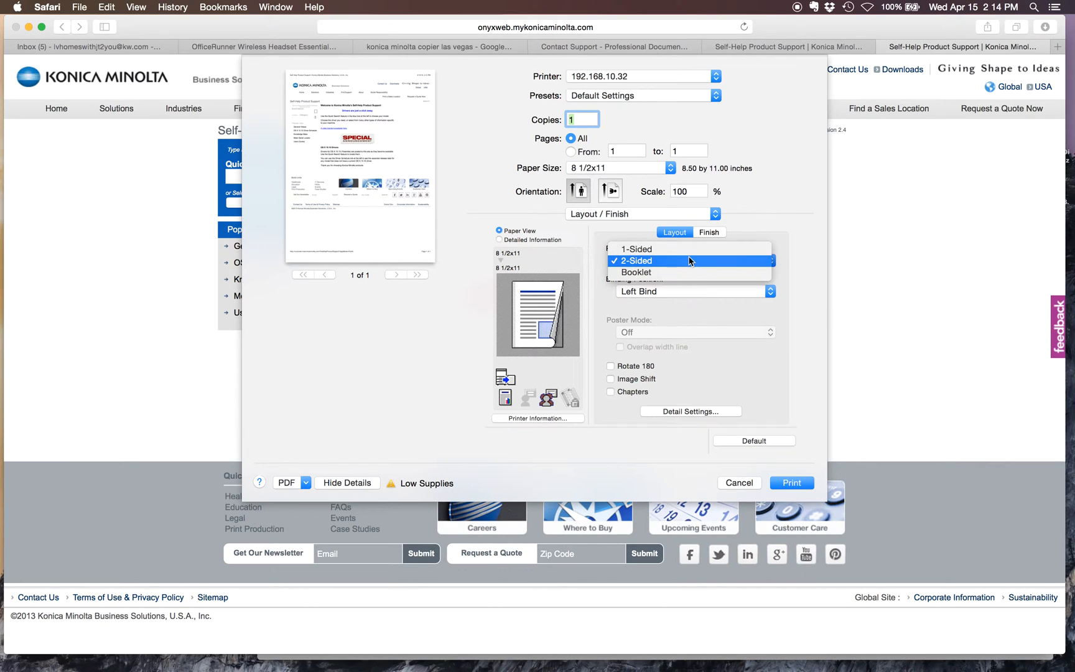
click(689, 250)
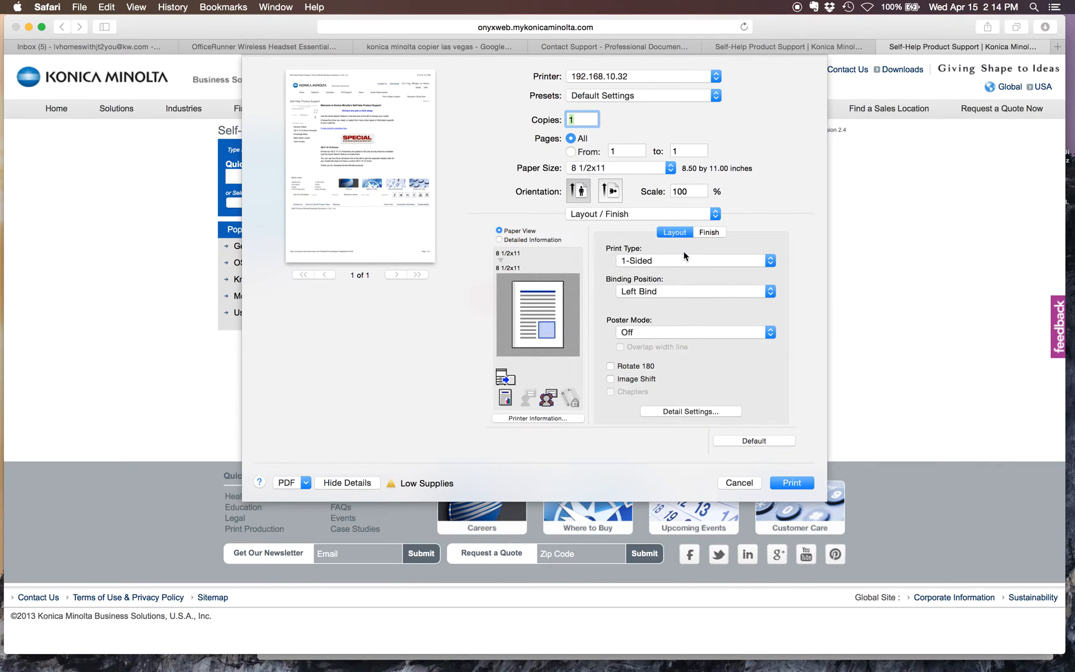
- Set the color selection to Gray Scale in the print job's Quality settings
click(660, 214)
click(648, 270)
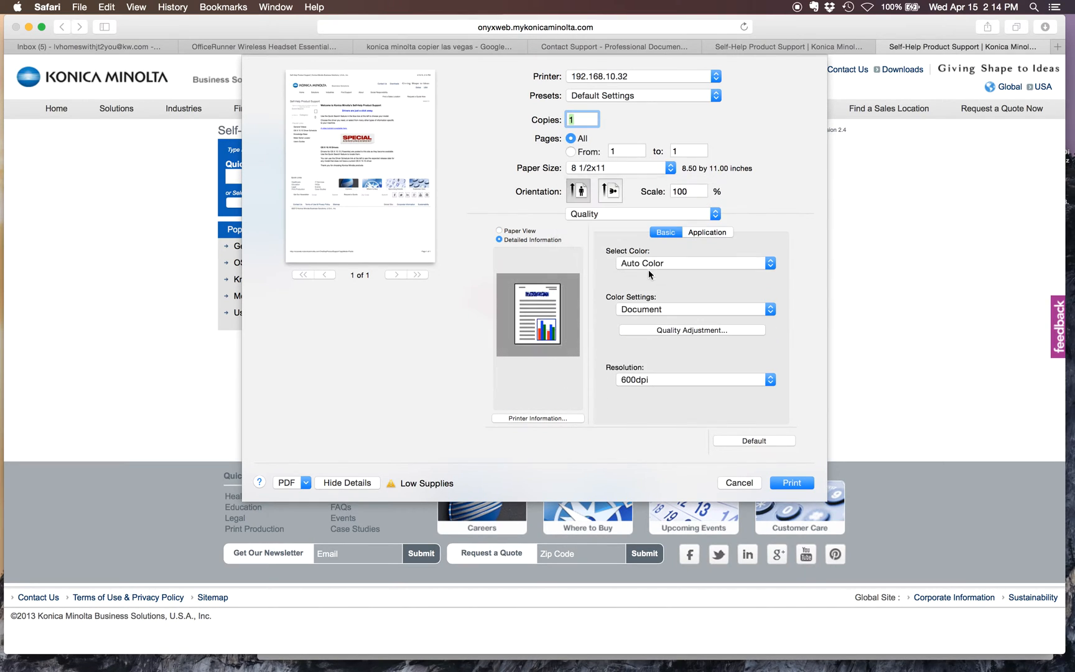
click(684, 263)
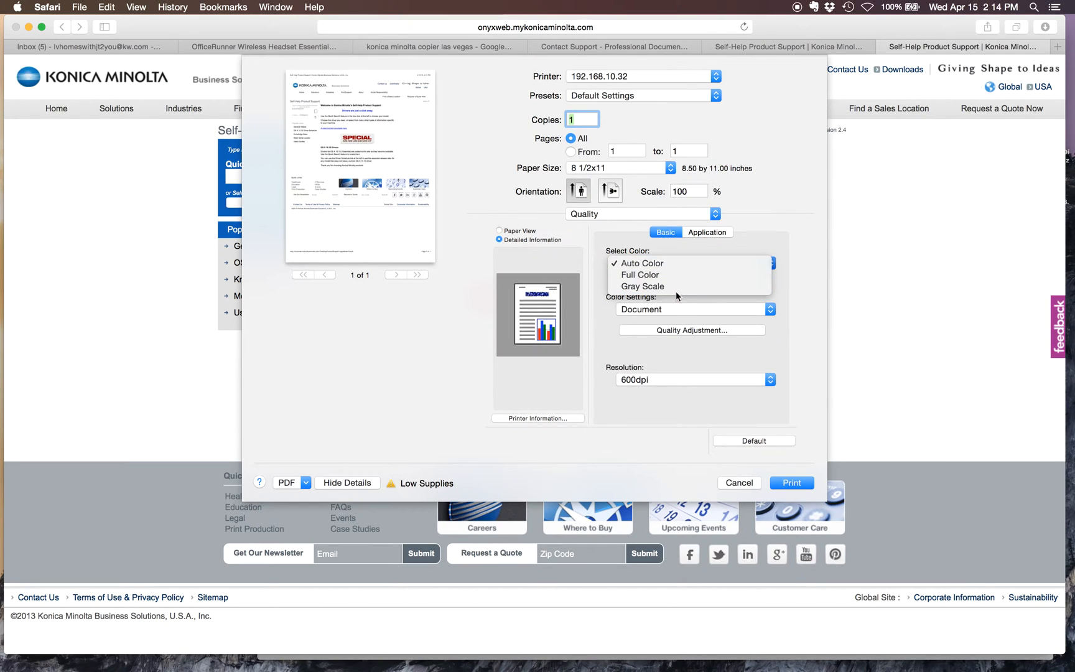
click(675, 289)
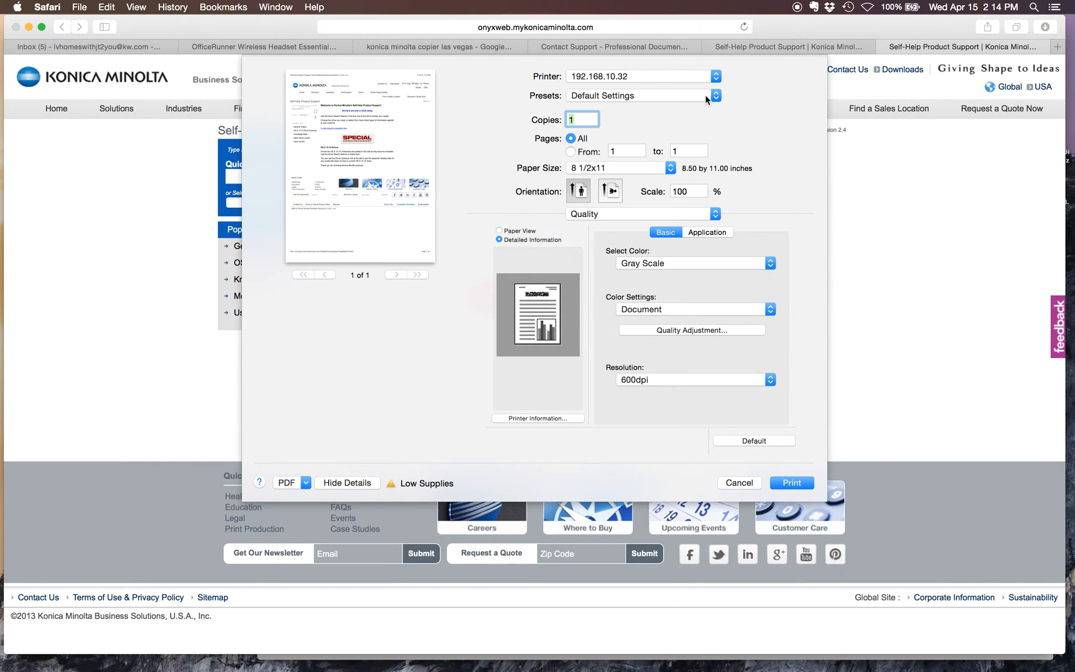
- Save the current print settings as a preset named "Gray Scale Single Sided" for only this printer, and print the page
click(637, 96)
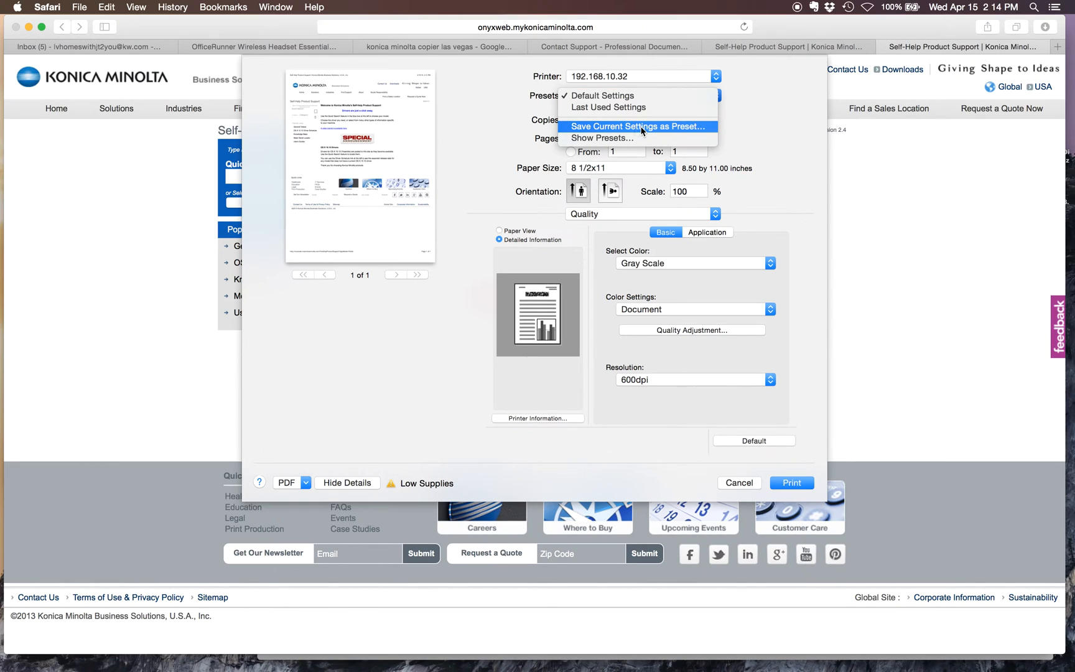
click(641, 128)
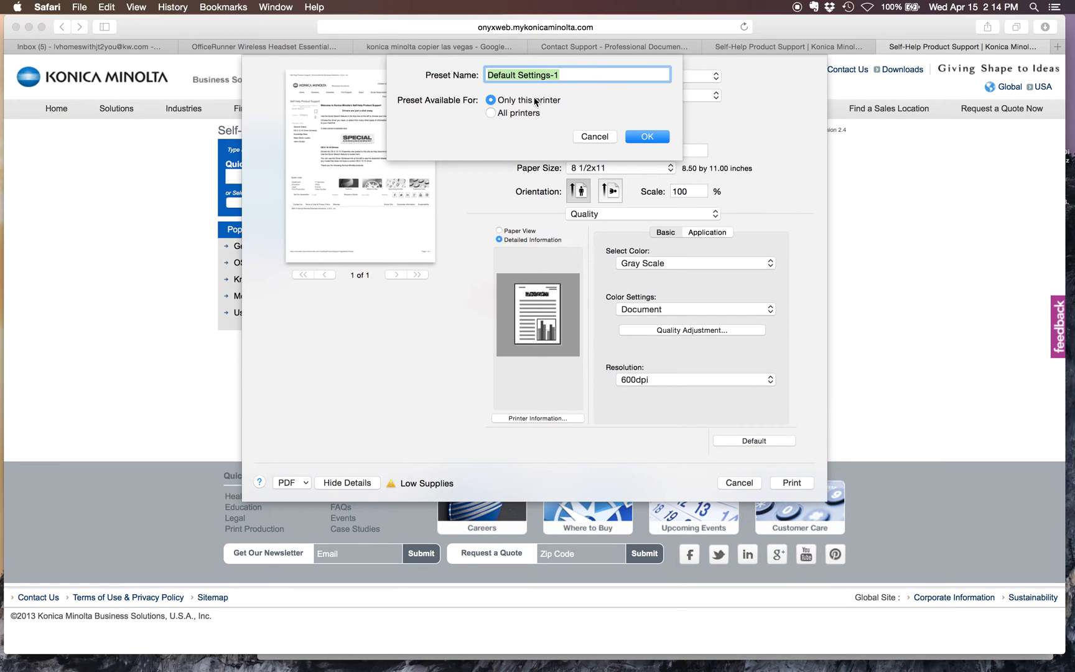
text(Gr)
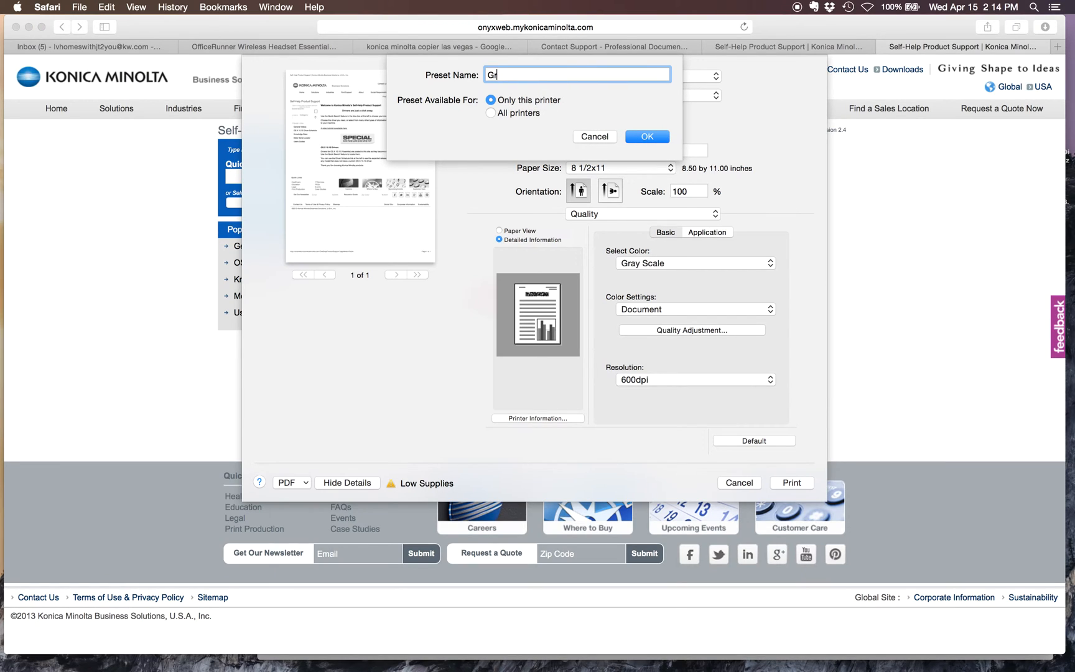
text(ay Scale Single Sided)
click(653, 137)
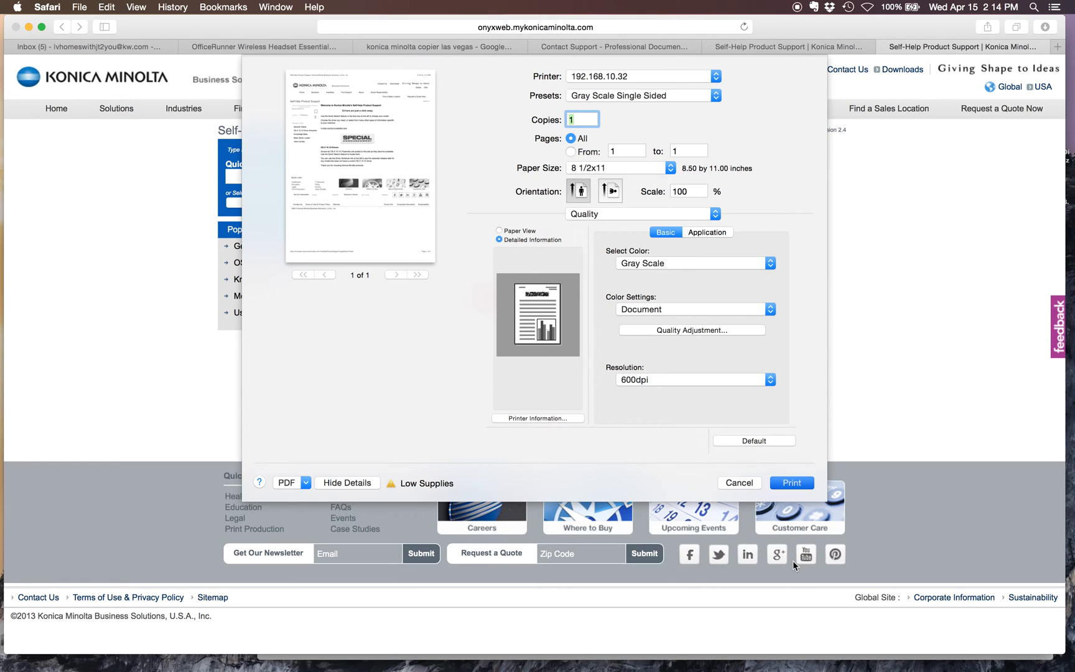
click(796, 484)
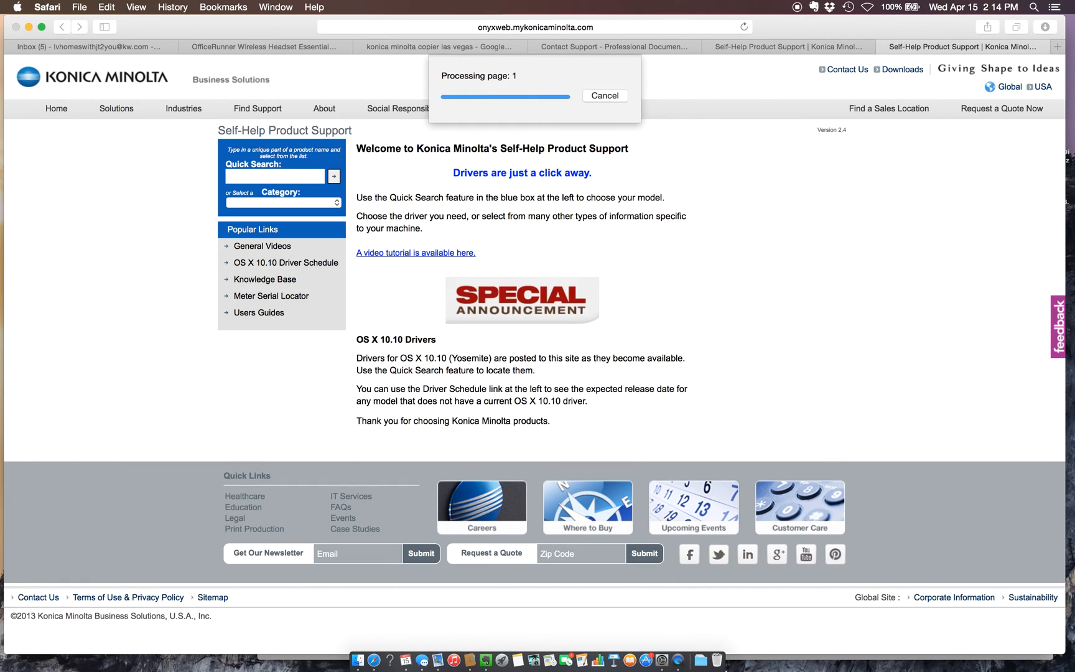